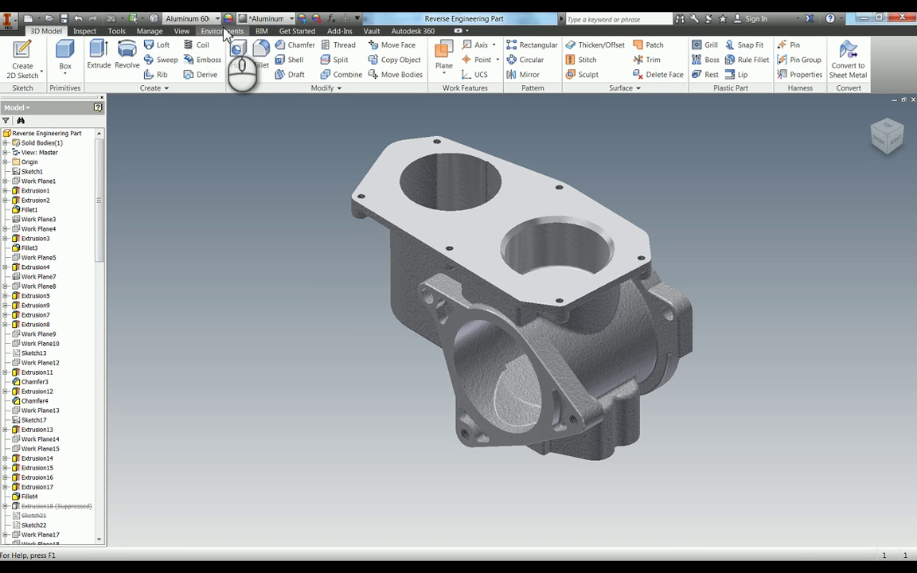
- Switch the cast part into the Inventor Studio environment from Environments
{"action": "left_click", "coordinate": [225, 32]}
{"action": "left_click", "coordinate": [43, 62]}
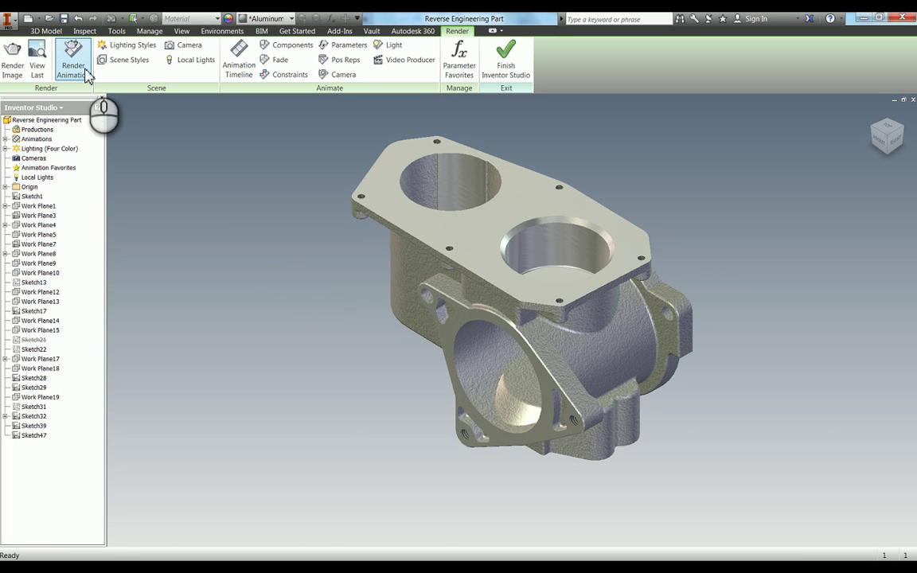
- Choose XY Reflective GP as the Render Image scene style, check it from the right, then return Home
{"action": "left_click", "coordinate": [12, 57]}
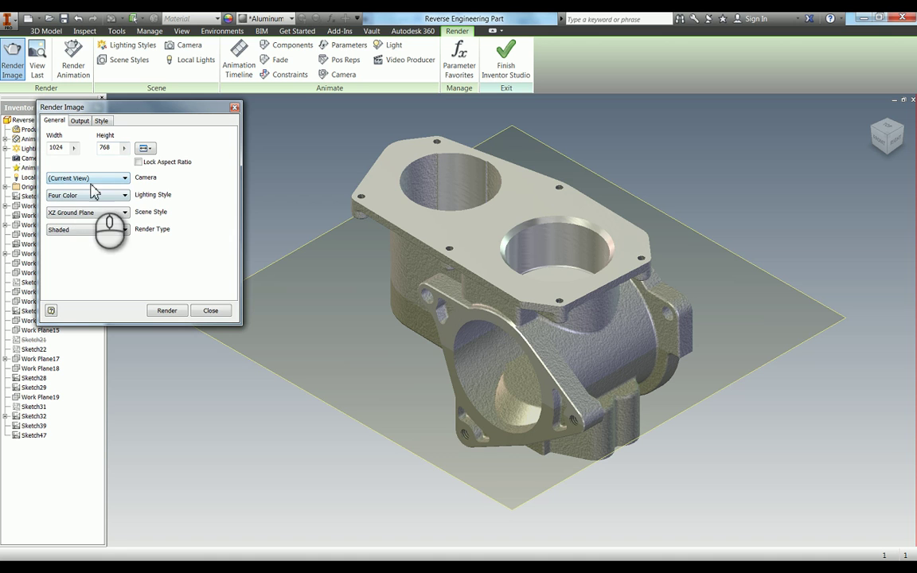
{"action": "left_click", "coordinate": [76, 213]}
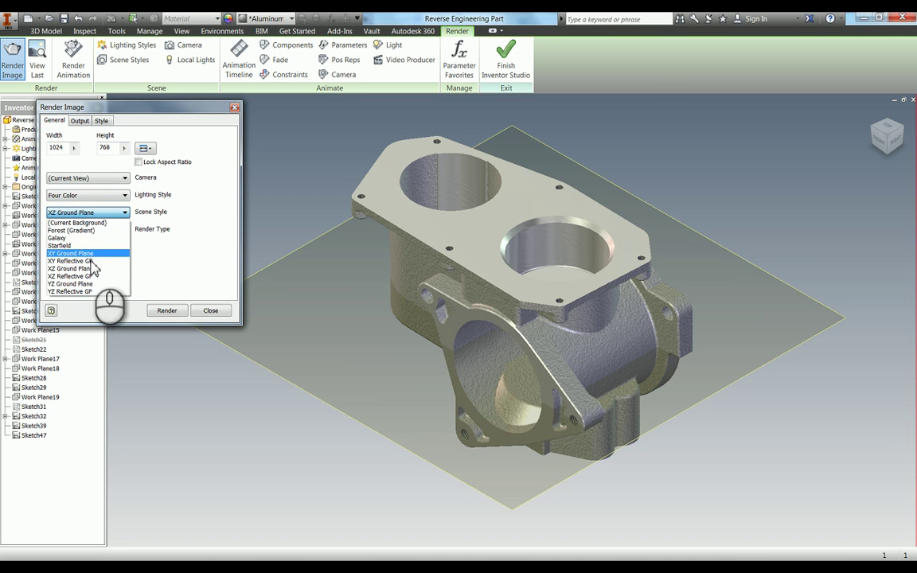
{"action": "left_click", "coordinate": [93, 263]}
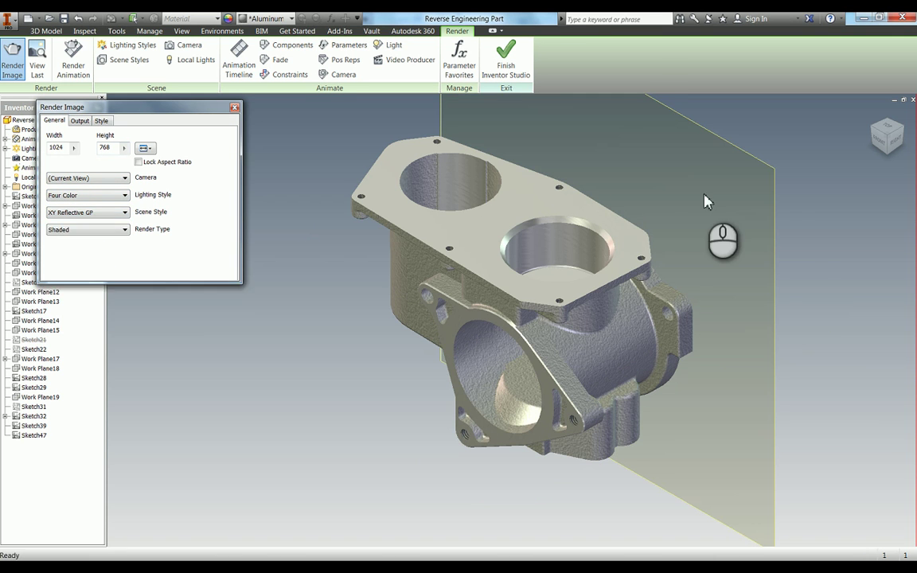
{"action": "middle_click_drag", "start_coordinate": [594, 211], "coordinate": [534, 233]}
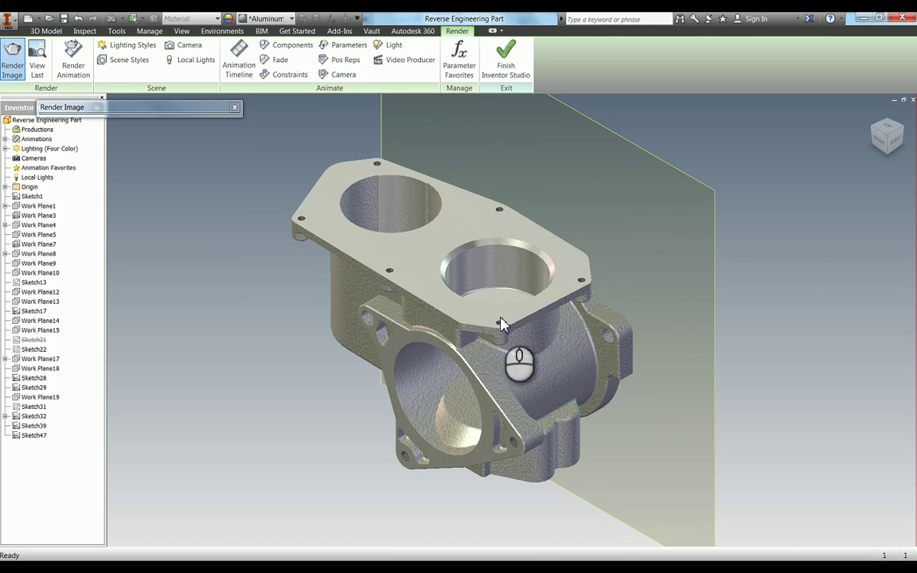
{"action": "left_click", "coordinate": [897, 142]}
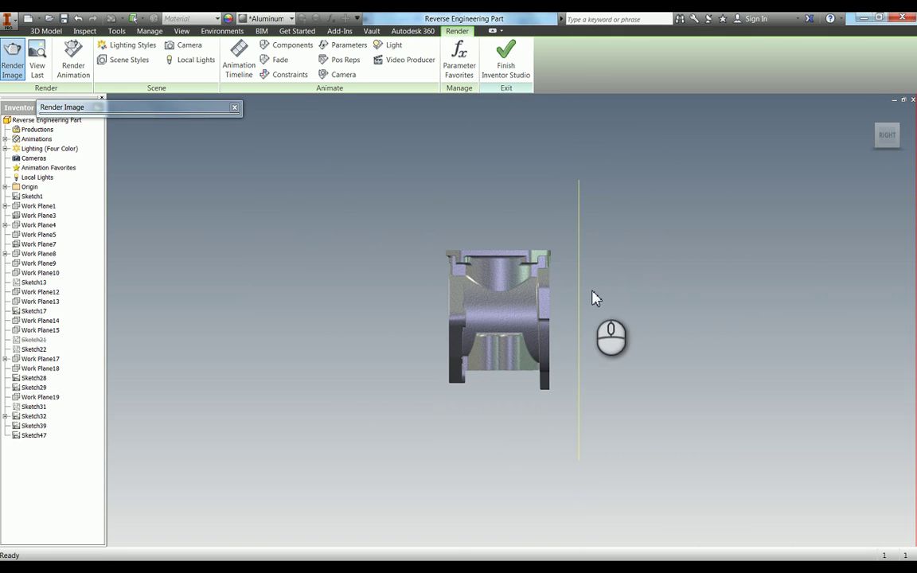
{"action": "key", "text": "F6"}
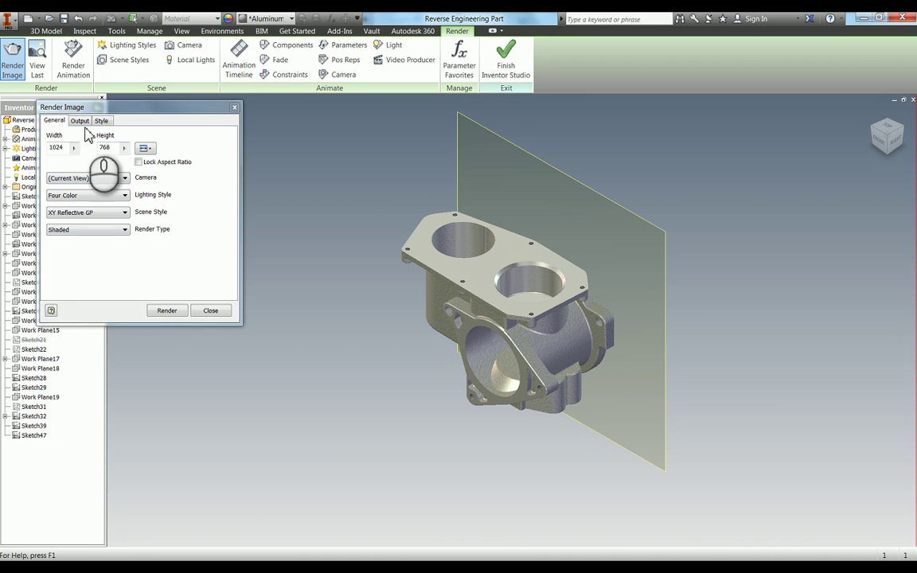
- Render a 640 × 480 test image of the part on the reflective plane, then close it
{"action": "left_click", "coordinate": [80, 120]}
{"action": "left_click", "coordinate": [55, 120]}
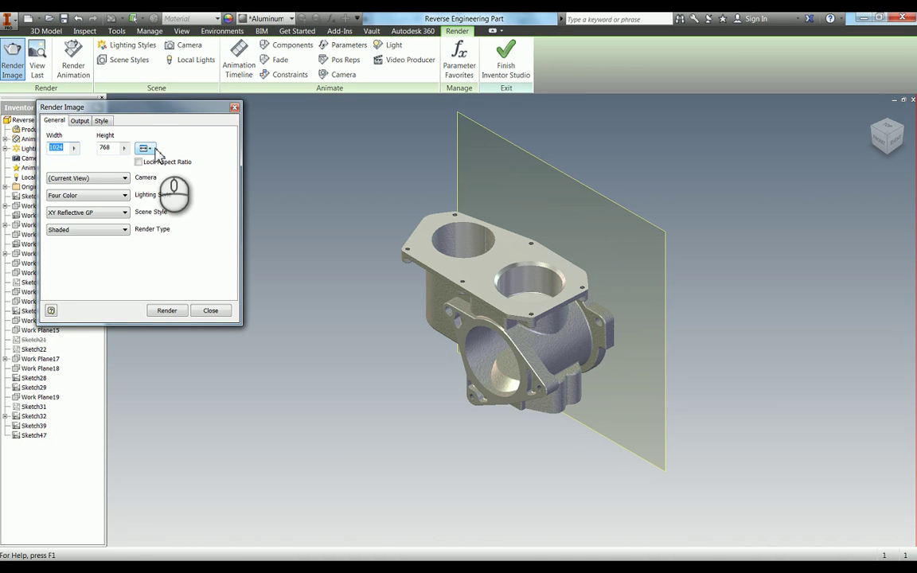
{"action": "left_click", "coordinate": [145, 148]}
{"action": "left_click", "coordinate": [167, 208]}
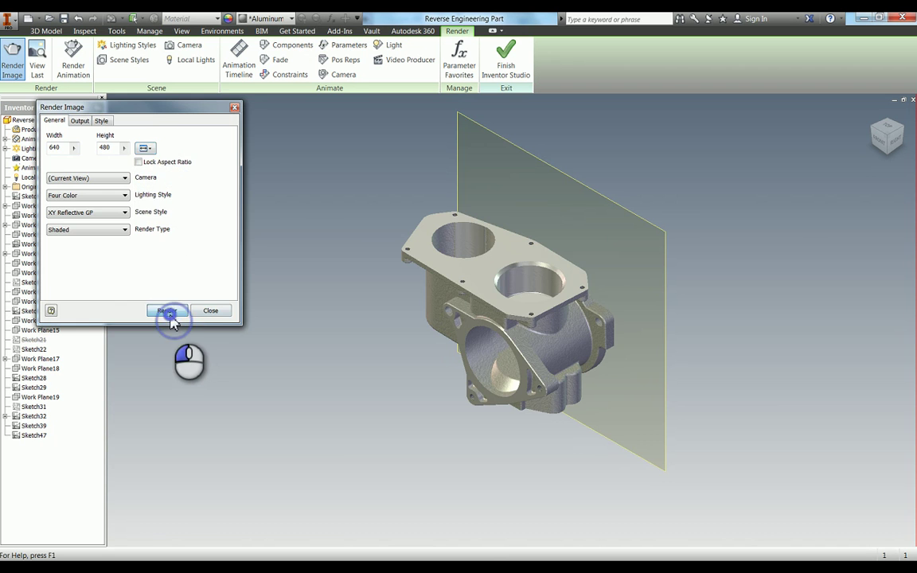
{"action": "left_click", "coordinate": [166, 310]}
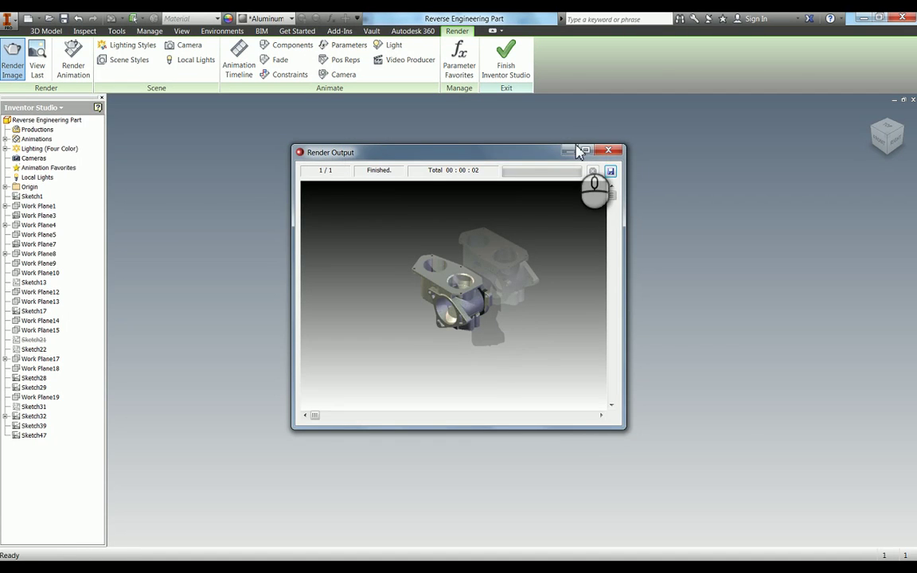
{"action": "left_click", "coordinate": [608, 150]}
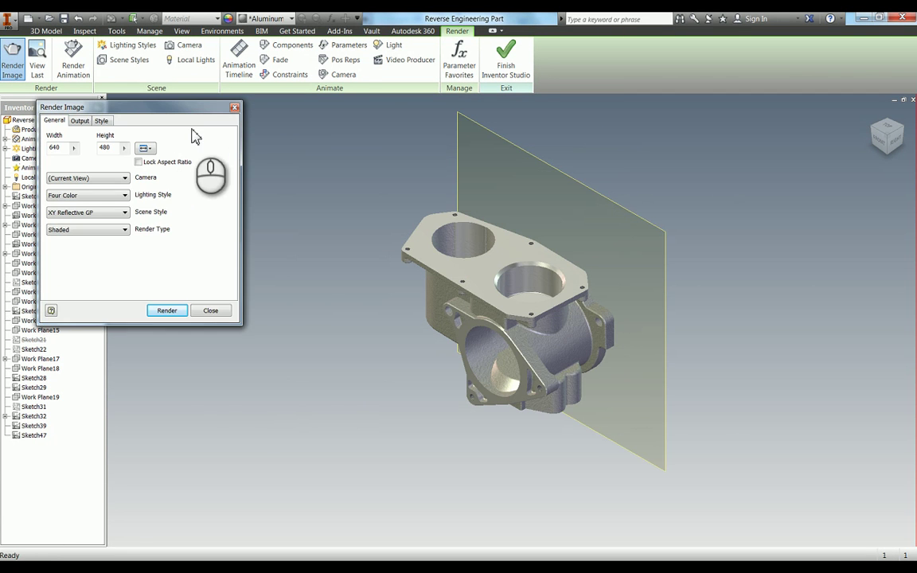
{"action": "left_click", "coordinate": [233, 107]}
- Copy the XY Reflective GP scene style under its default name and make the copy active
{"action": "left_click", "coordinate": [128, 60]}
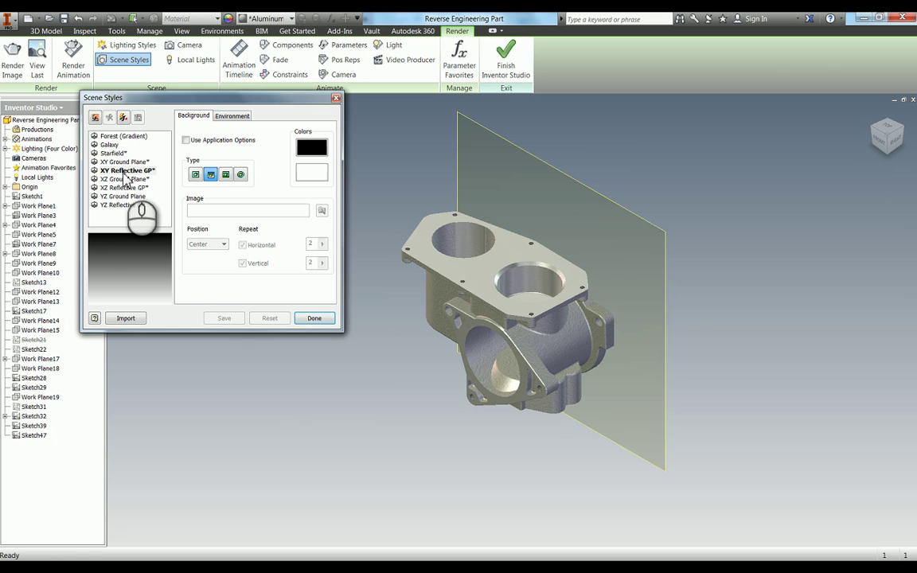
{"action": "right_click", "coordinate": [125, 172]}
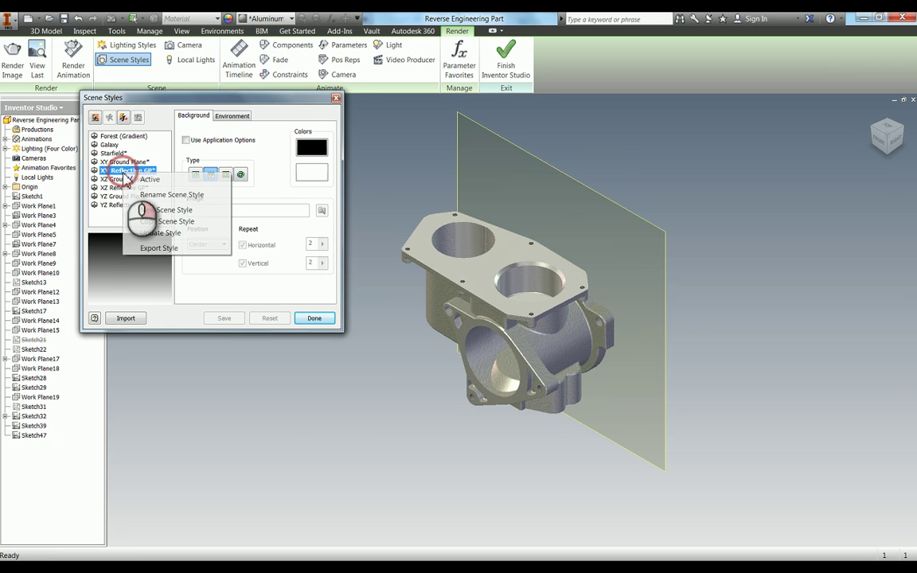
{"action": "left_click", "coordinate": [163, 223]}
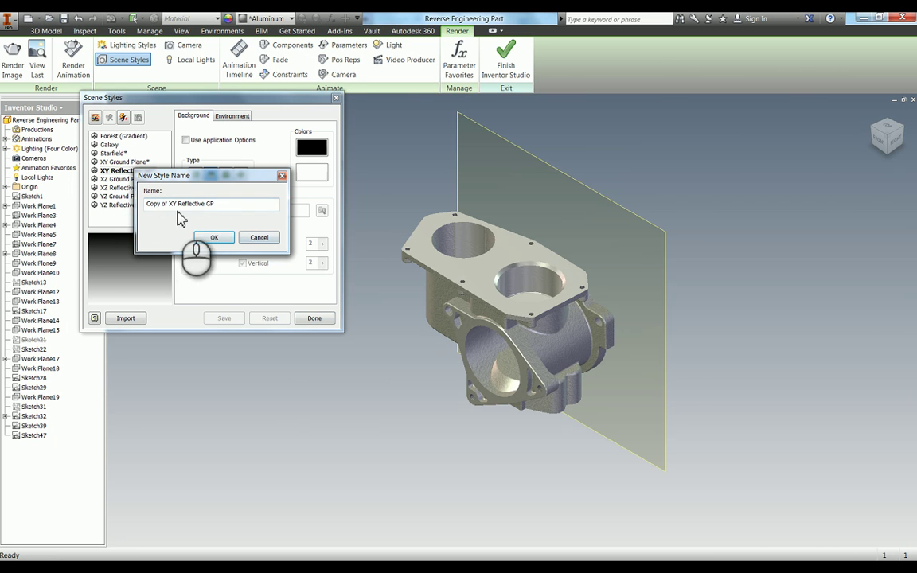
{"action": "left_click", "coordinate": [213, 238]}
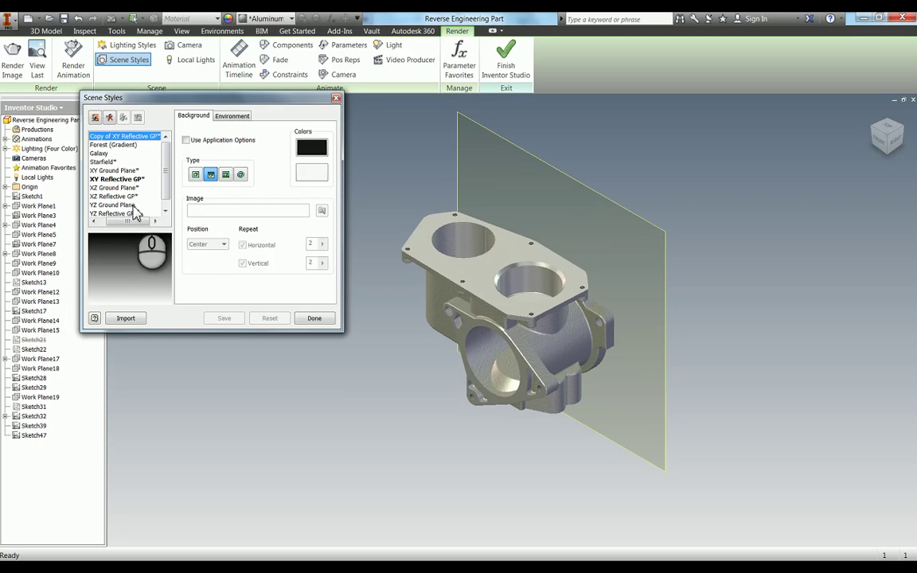
{"action": "right_click", "coordinate": [121, 136]}
{"action": "left_click", "coordinate": [139, 148]}
- Set the copied style's ground-plane offset to 30 and save the style
{"action": "left_click", "coordinate": [225, 116]}
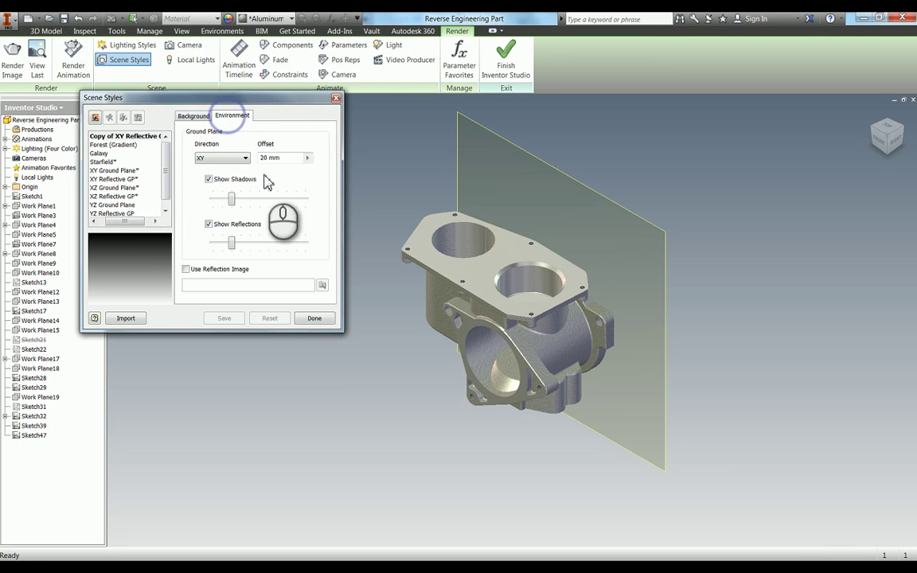
{"action": "left_click", "coordinate": [292, 157]}
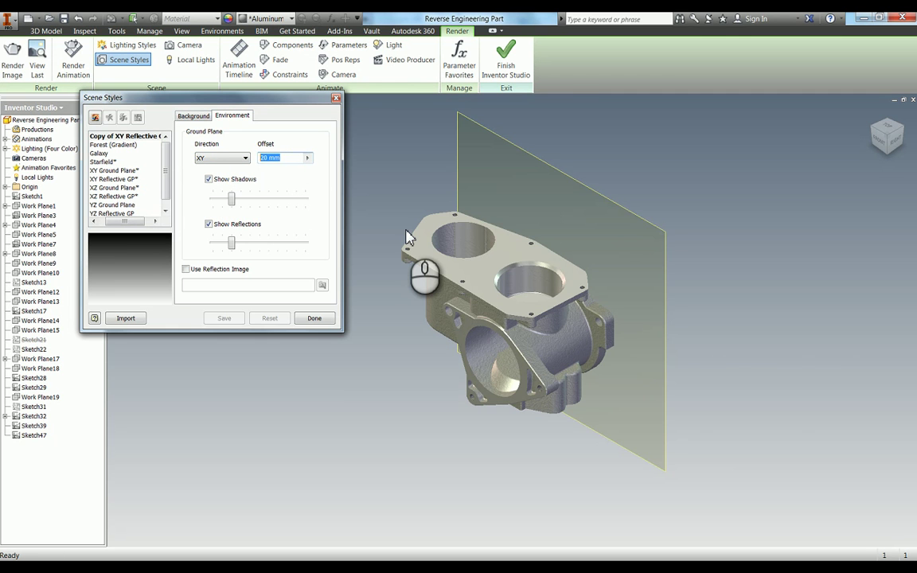
{"action": "type", "text": "25"}
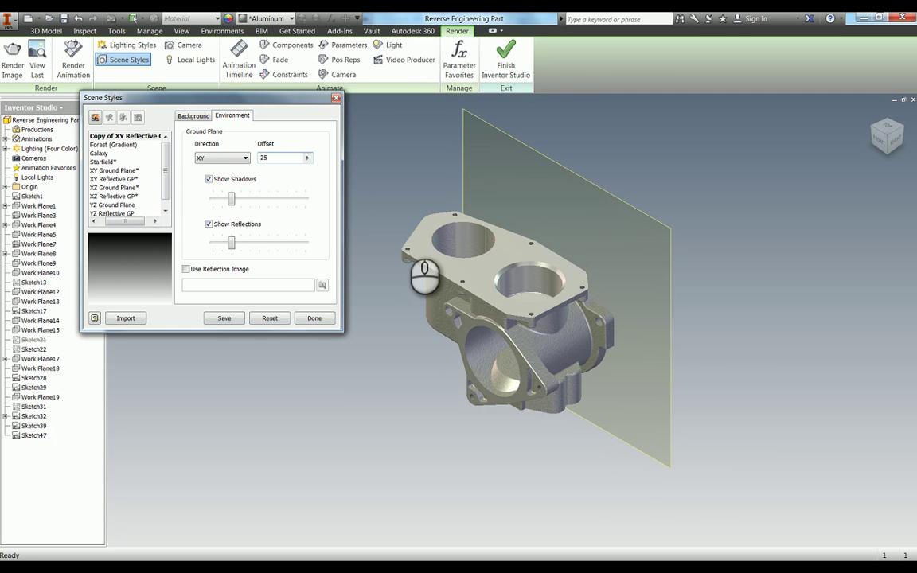
{"action": "left_click", "coordinate": [274, 158]}
{"action": "type", "text": "30"}
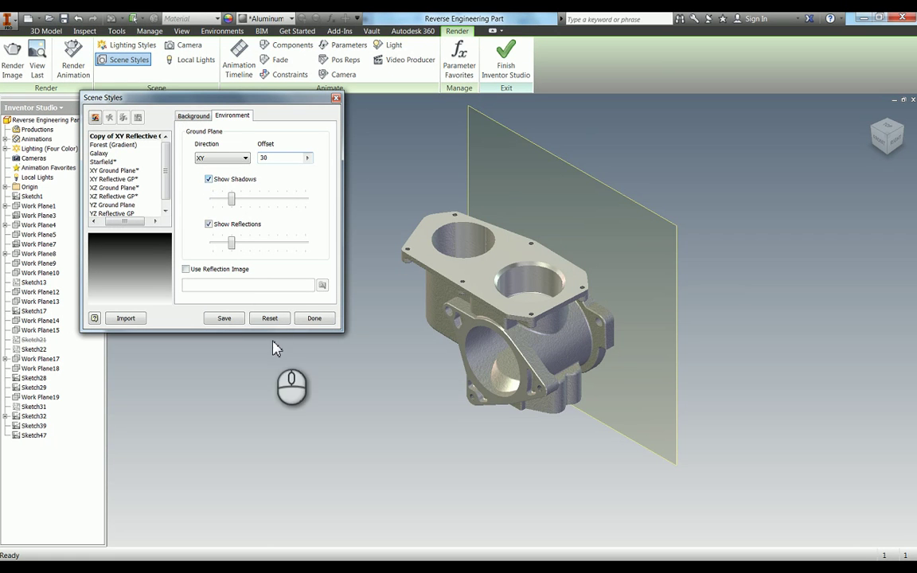
{"action": "left_click", "coordinate": [211, 317]}
- Test-render the part with the copied reflective scene style and close the result
{"action": "left_click", "coordinate": [307, 319]}
{"action": "left_click", "coordinate": [13, 56]}
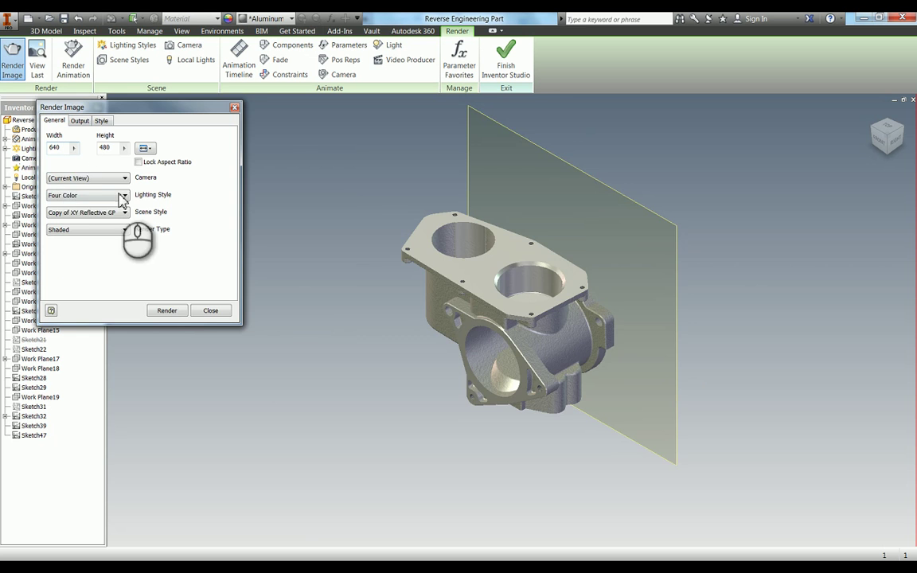
{"action": "left_click", "coordinate": [165, 310]}
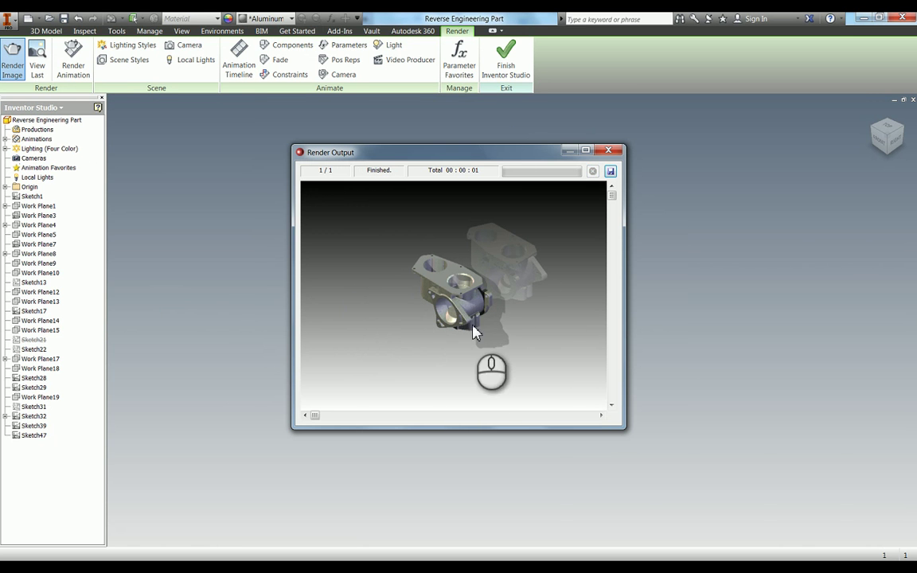
{"action": "left_click", "coordinate": [614, 150]}
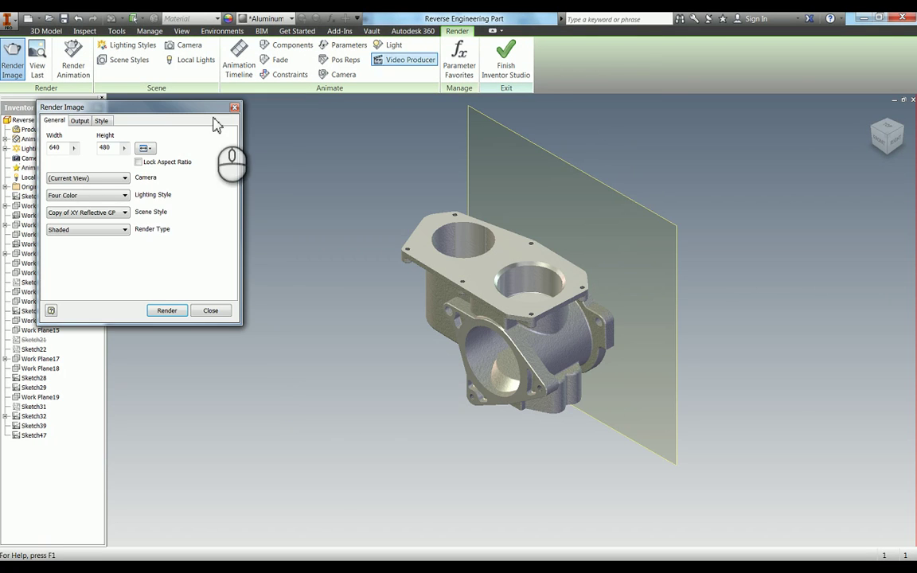
{"action": "left_click", "coordinate": [236, 108]}
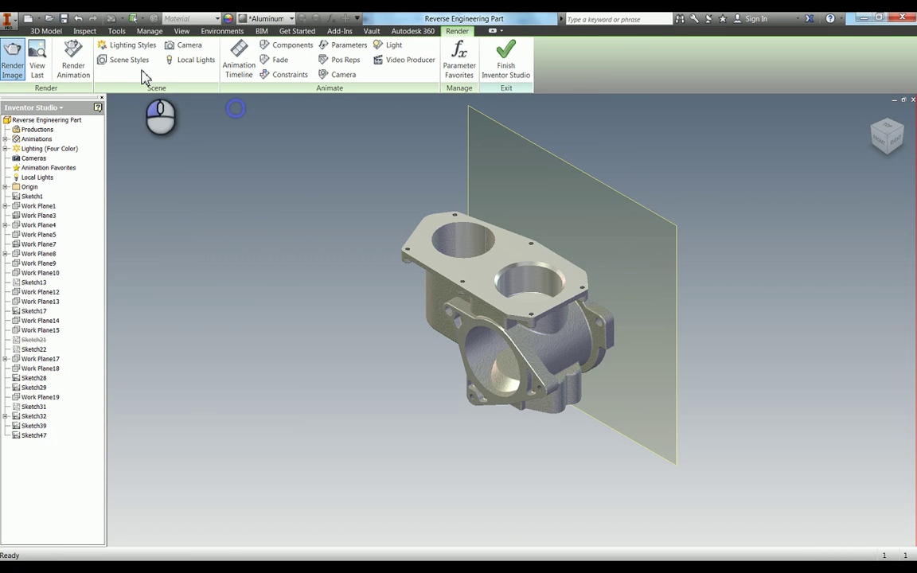
- Turn off ground-plane shadows in the copied scene style and save the change
{"action": "left_click", "coordinate": [123, 60]}
{"action": "left_click", "coordinate": [230, 117]}
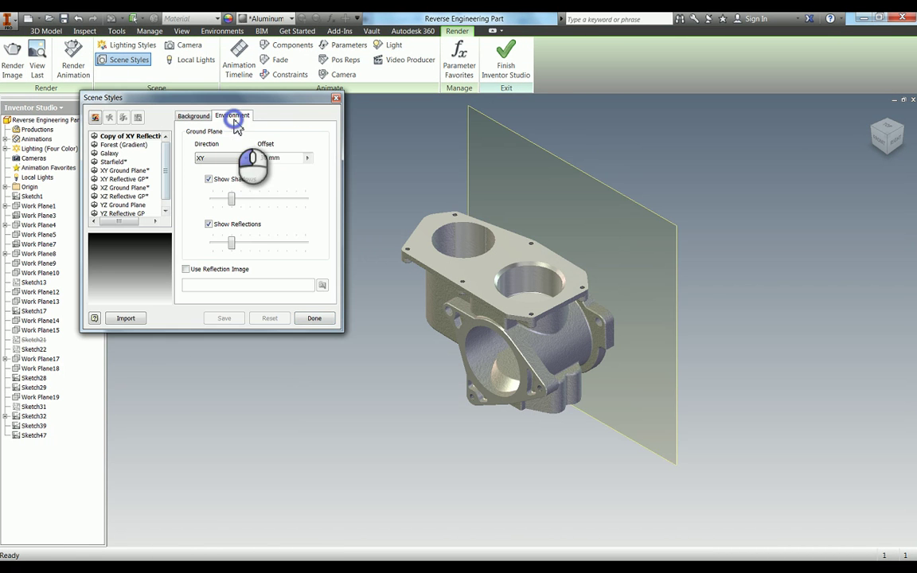
{"action": "left_click", "coordinate": [208, 180]}
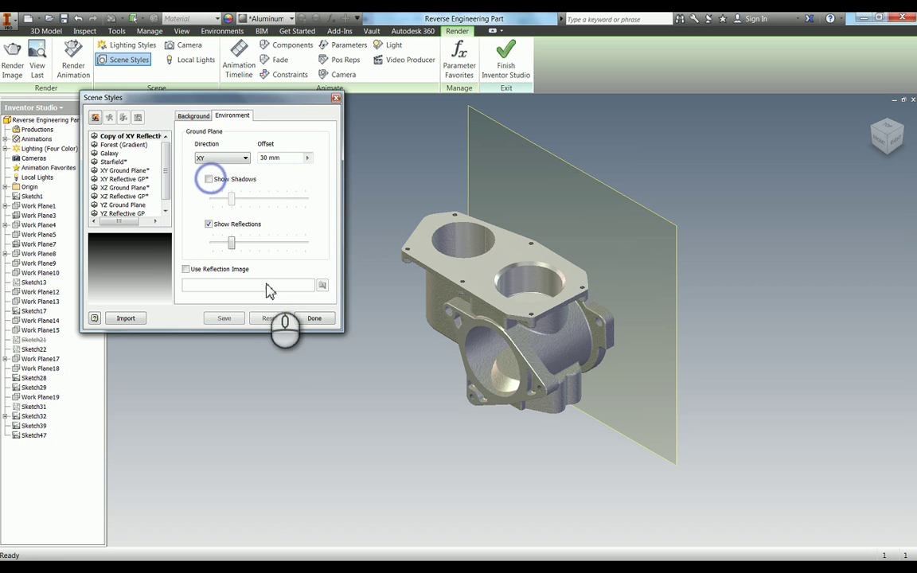
{"action": "left_click", "coordinate": [312, 318]}
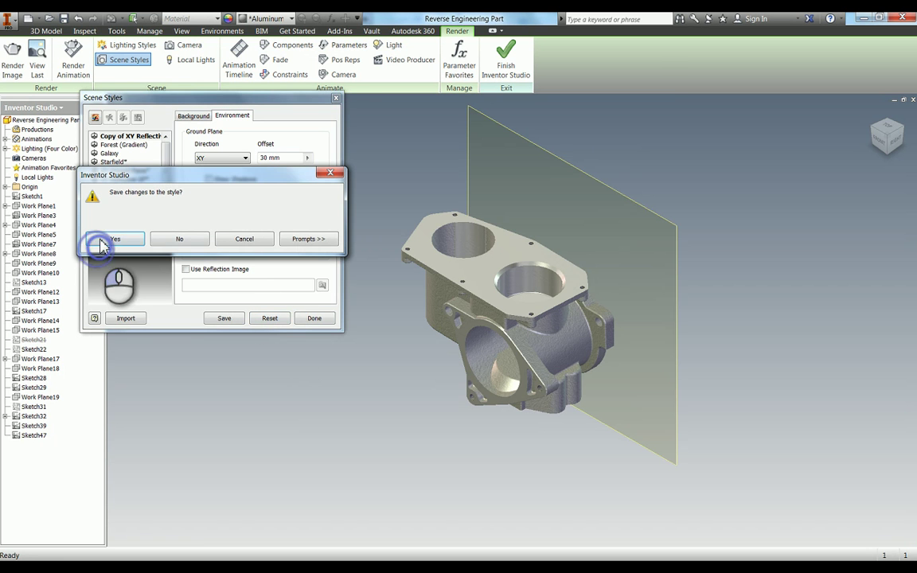
{"action": "left_click", "coordinate": [112, 239]}
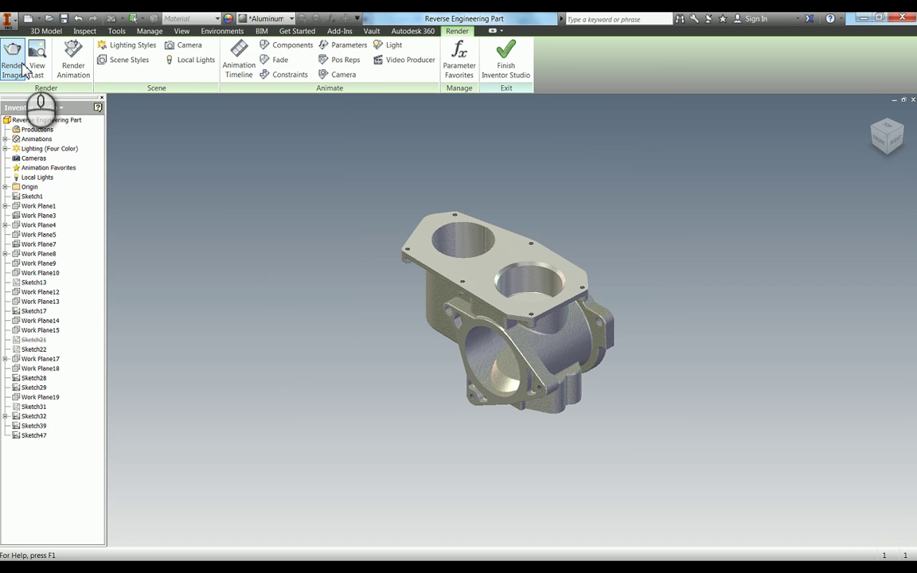
{"action": "scroll", "coordinate": [552, 369], "scroll_direction": "up", "scroll_amount": 3}
- Switch the model view from orthographic to perspective projection
{"action": "left_click", "coordinate": [181, 31]}
{"action": "left_click", "coordinate": [275, 44]}
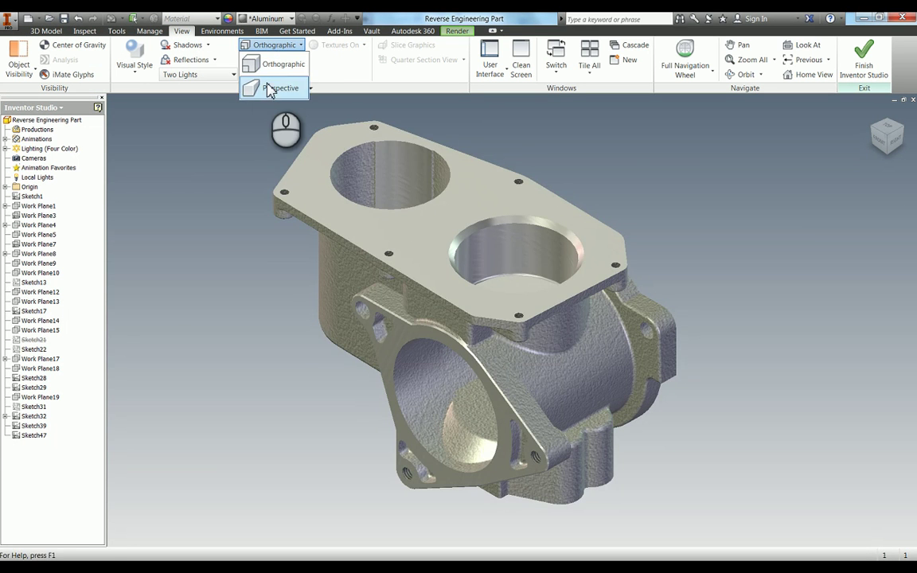
{"action": "left_click", "coordinate": [274, 88]}
- Pan and orbit the part to a larger, new viewing angle, then return to the Studio render tools
{"action": "middle_click_drag", "start_coordinate": [473, 341], "coordinate": [436, 353]}
{"action": "middle_click_drag", "start_coordinate": [454, 390], "coordinate": [444, 384]}
{"action": "key", "text": "F4"}
{"action": "left_click_drag", "start_coordinate": [436, 323], "coordinate": [474, 344]}
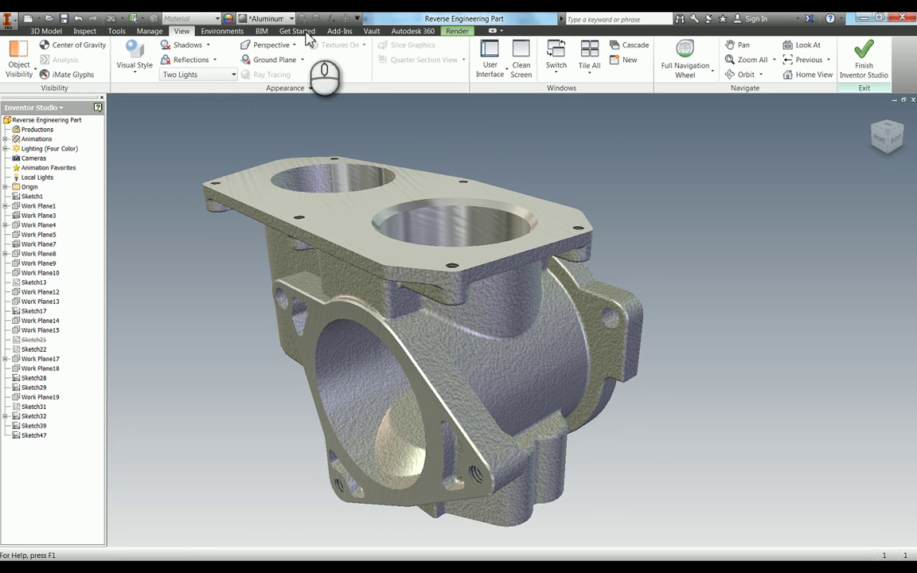
{"action": "left_click", "coordinate": [223, 33]}
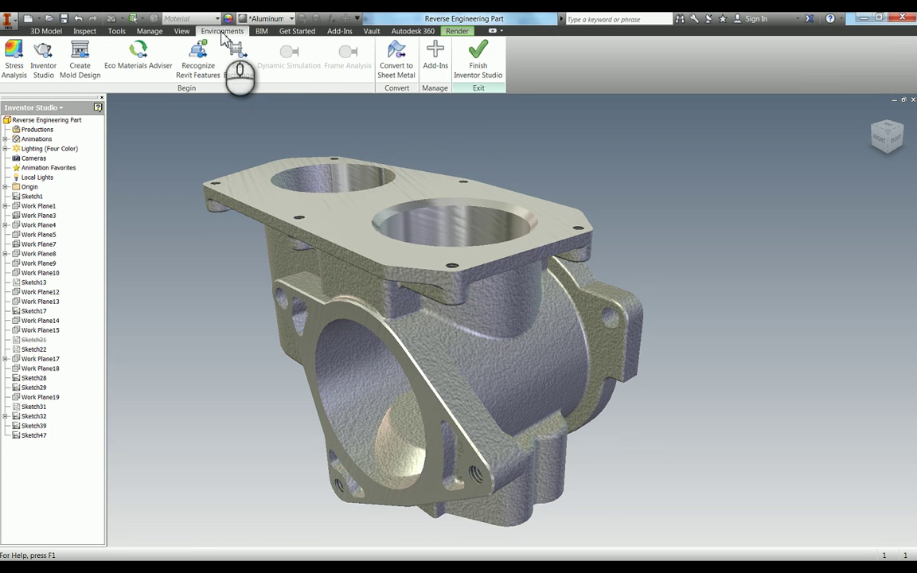
{"action": "left_click", "coordinate": [456, 31]}
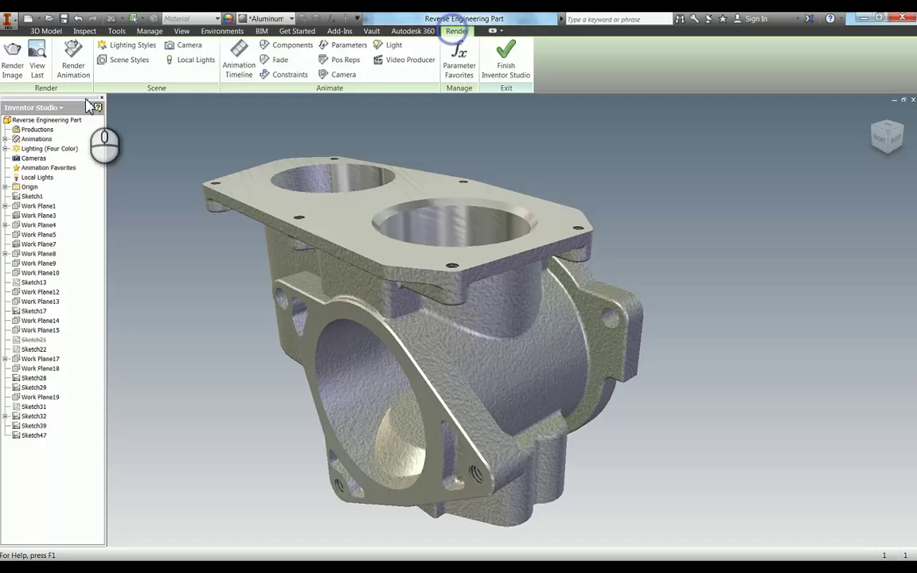
- Test-render the perspective view of the part and close the finished render
{"action": "left_click", "coordinate": [13, 58]}
{"action": "left_click", "coordinate": [165, 311]}
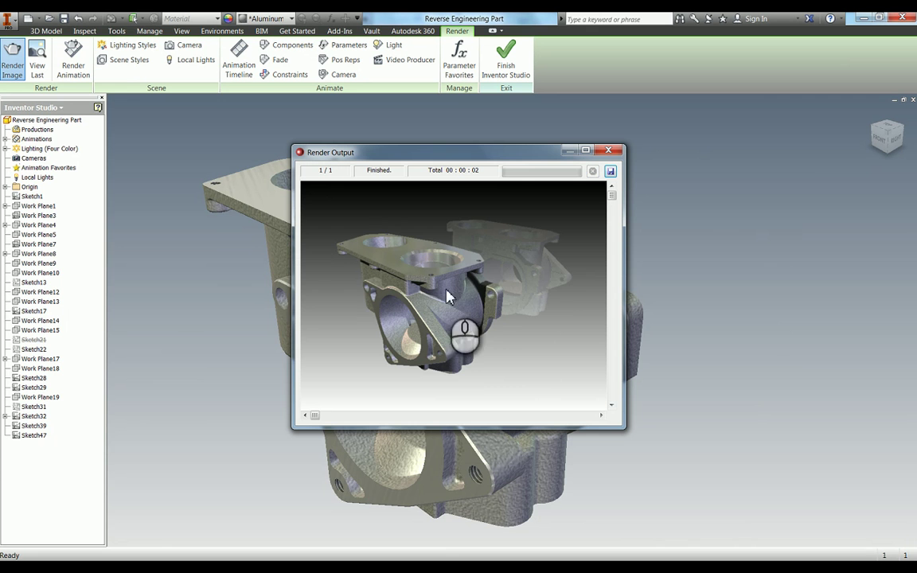
{"action": "left_click", "coordinate": [608, 151]}
- Free-orbit the part with F4 to a better rendering orientation
{"action": "key", "text": "F4"}
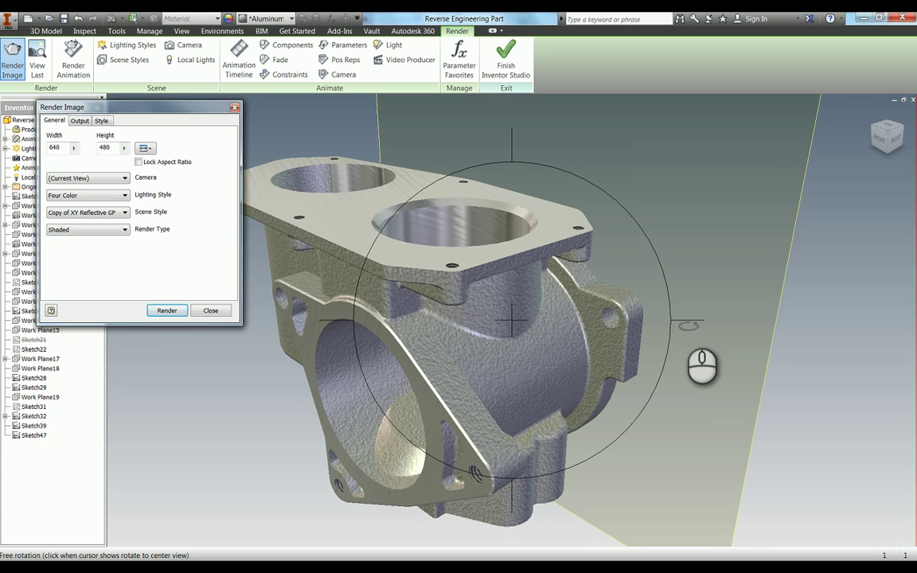
{"action": "left_click_drag", "start_coordinate": [685, 320], "coordinate": [587, 164]}
{"action": "left_click_drag", "start_coordinate": [557, 302], "coordinate": [578, 307]}
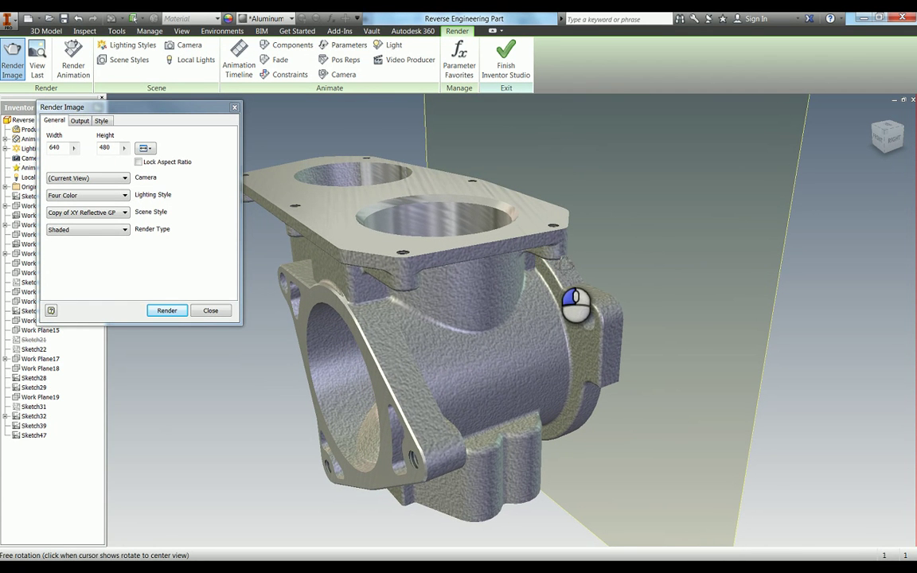
{"action": "key", "text": "F4"}
{"action": "mouse_move", "coordinate": [693, 327]}
{"action": "left_mouse_down"}
{"action": "mouse_move", "coordinate": [668, 307]}
{"action": "mouse_move", "coordinate": [699, 327]}
{"action": "left_mouse_up"}
{"action": "left_click_drag", "start_coordinate": [704, 273], "coordinate": [705, 263]}
{"action": "key", "text": "Escape"}
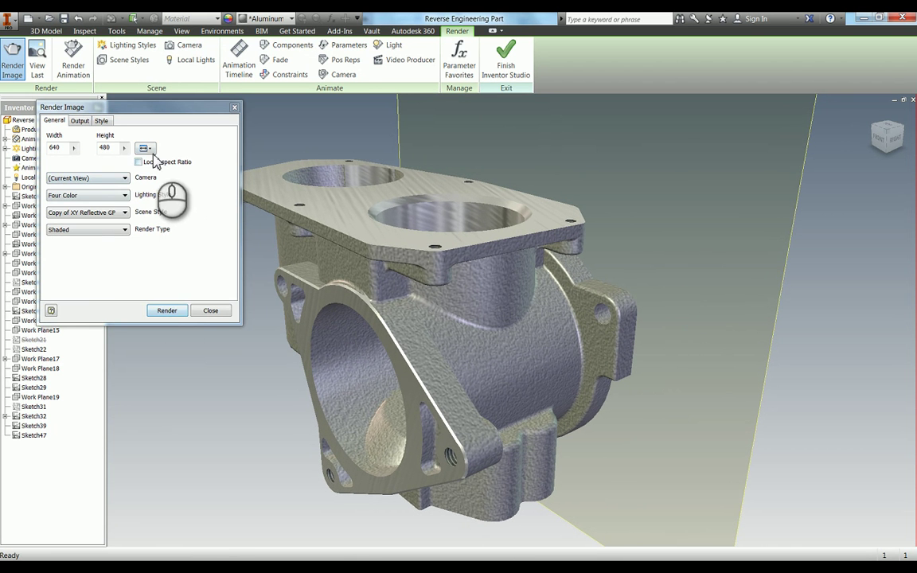
- Set the image size to 1024 × 768 with highest antialiasing and start the final render
{"action": "left_click", "coordinate": [145, 148]}
{"action": "left_click", "coordinate": [170, 212]}
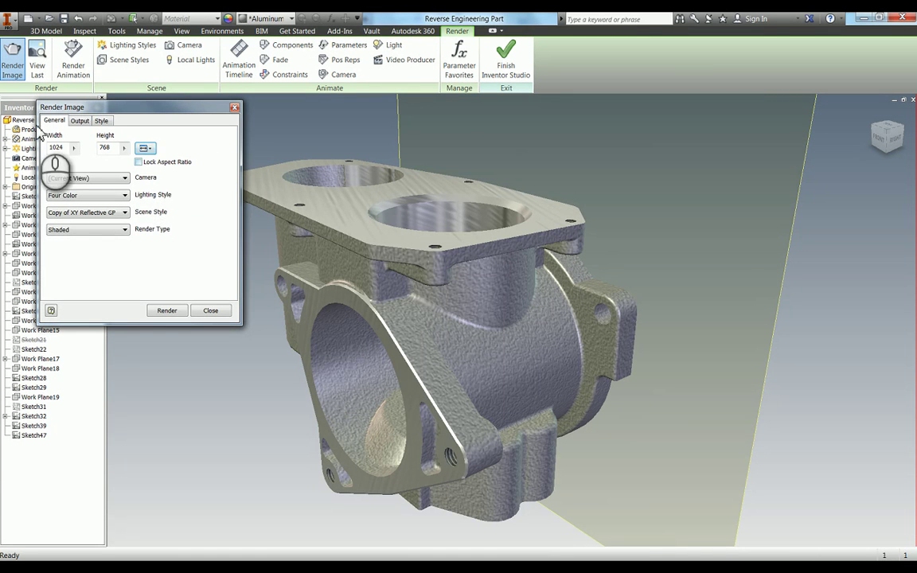
{"action": "left_click", "coordinate": [101, 121]}
{"action": "left_click", "coordinate": [78, 120]}
{"action": "left_click", "coordinate": [101, 182]}
{"action": "left_click", "coordinate": [172, 311]}
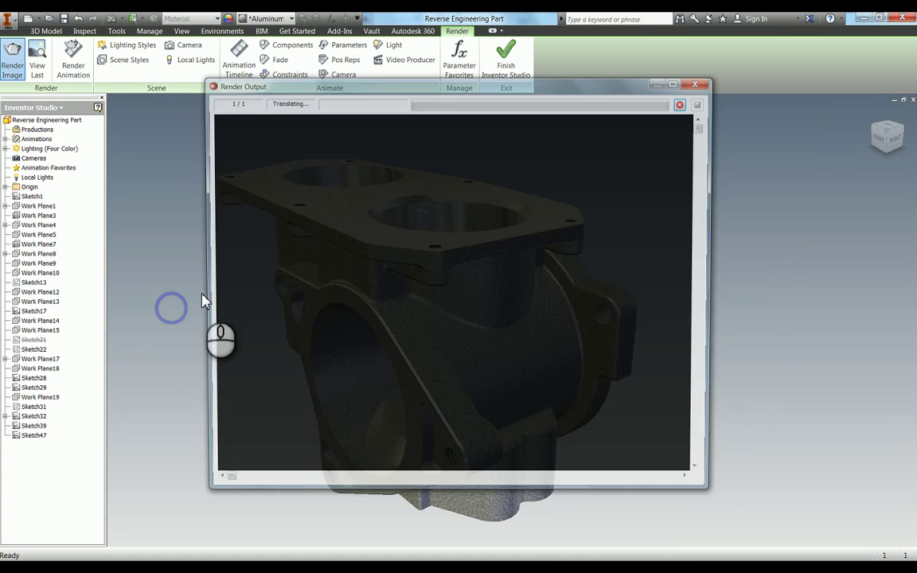